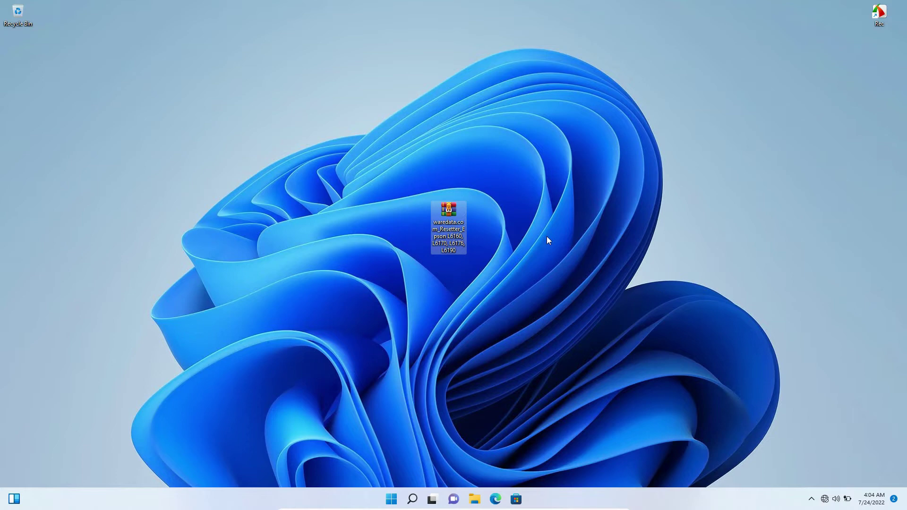
Turn off Real-time protection in the Virus & threat protection settings of Windows Security
{"action": "left_click", "coordinate": [412, 498]}
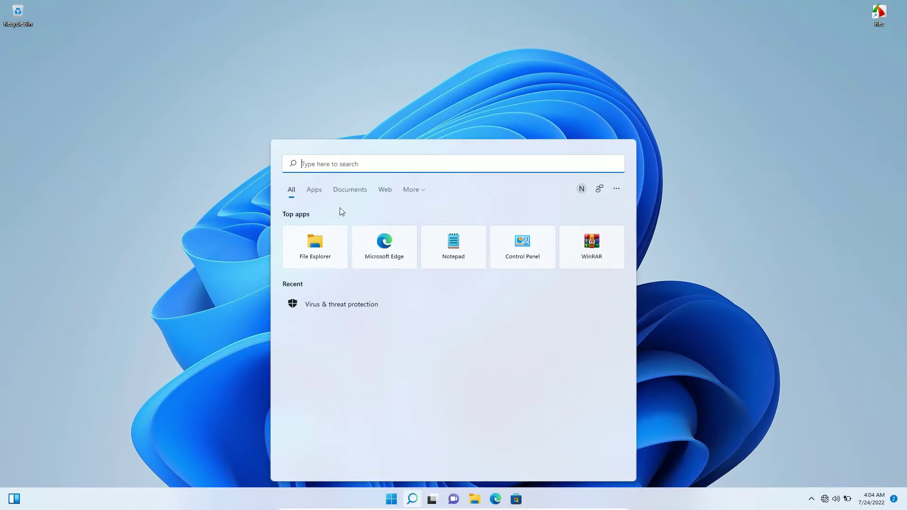
{"action": "left_click", "coordinate": [344, 314]}
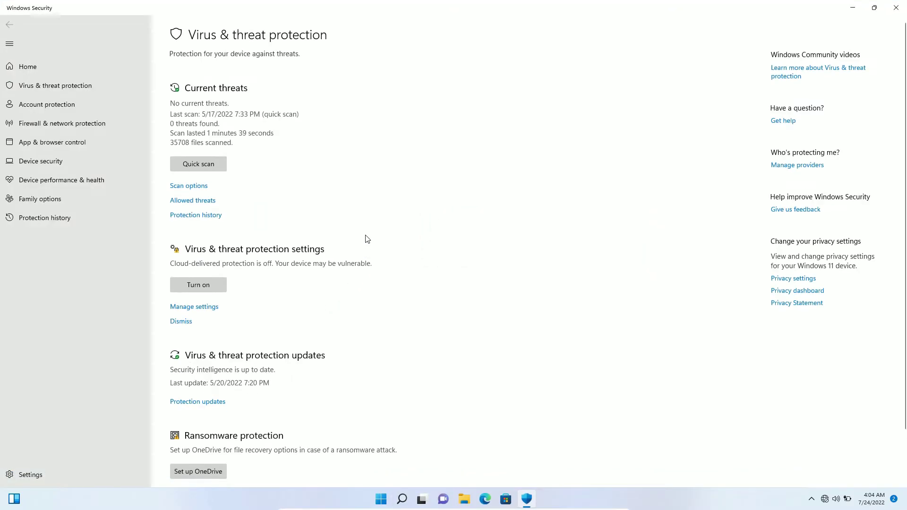
{"action": "left_click", "coordinate": [214, 307]}
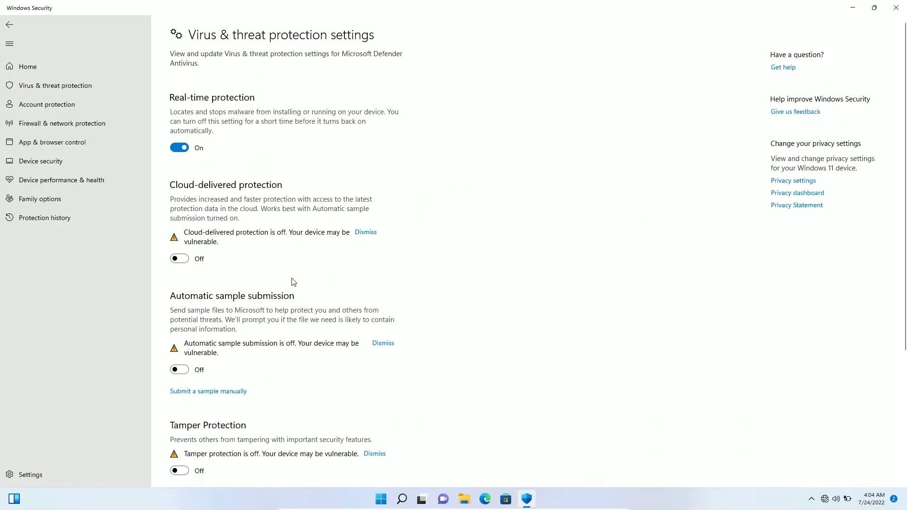
{"action": "left_click", "coordinate": [182, 149]}
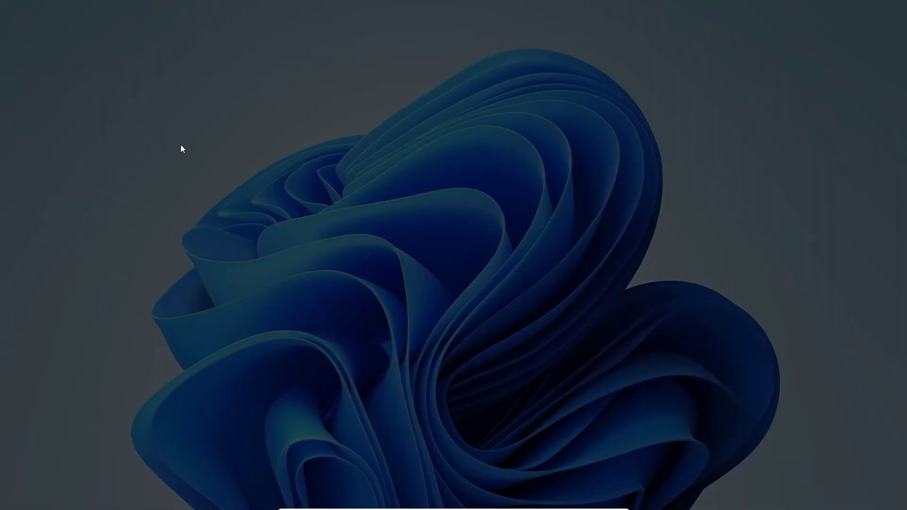
{"action": "left_click", "coordinate": [417, 322]}
{"action": "scroll", "coordinate": [418, 269], "scroll_direction": "down", "scroll_amount": 5}
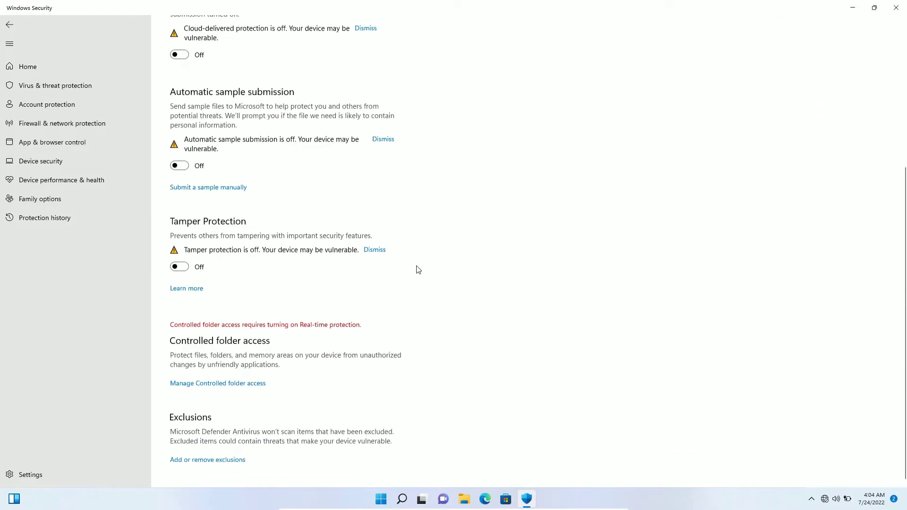
{"action": "scroll", "coordinate": [417, 267], "scroll_direction": "up", "scroll_amount": 5}
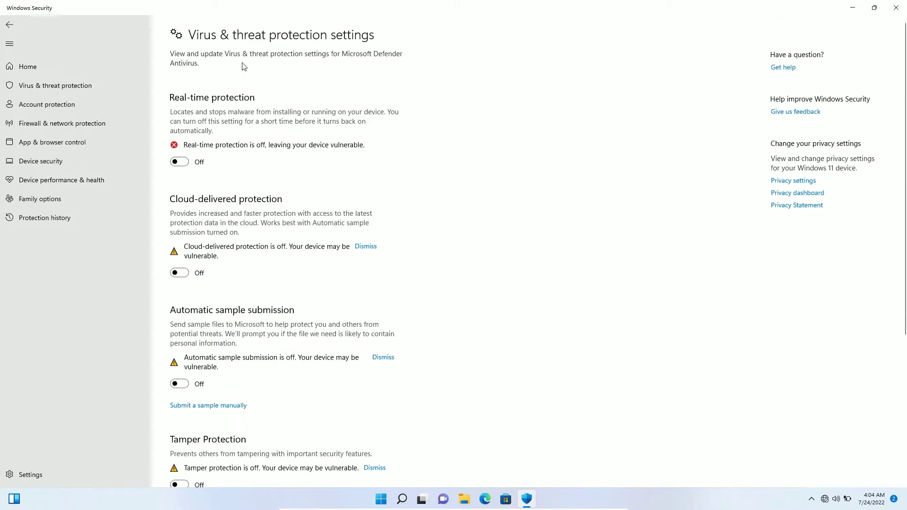
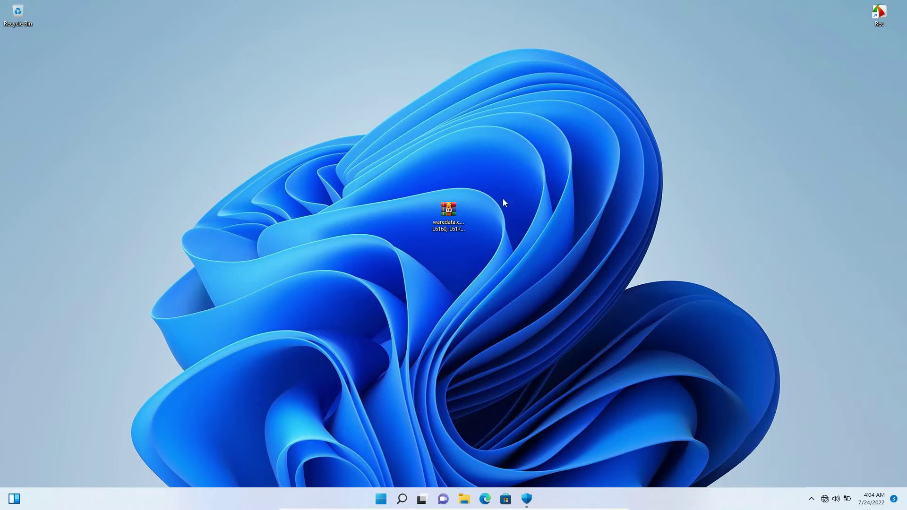
Extract the waredata.com_Resetter_Epson L6160, L6170, L6176, L6190 archive directly onto the desktop with WinRAR
{"action": "left_click", "coordinate": [461, 213]}
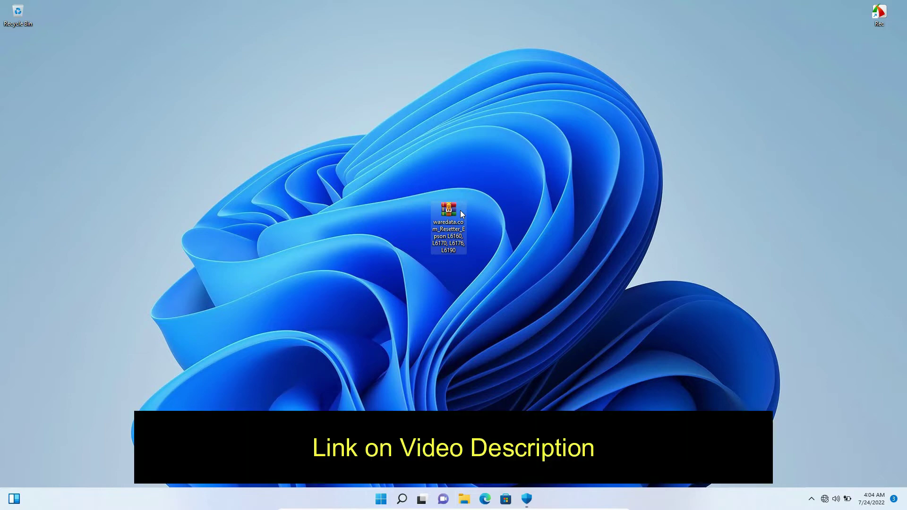
{"action": "right_click", "coordinate": [461, 213]}
{"action": "mouse_move", "coordinate": [546, 336]}
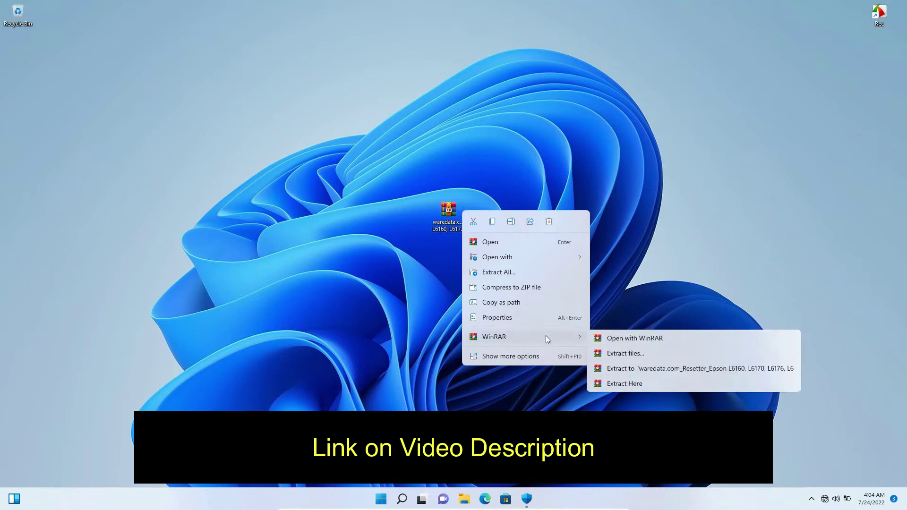
{"action": "left_click", "coordinate": [641, 381]}
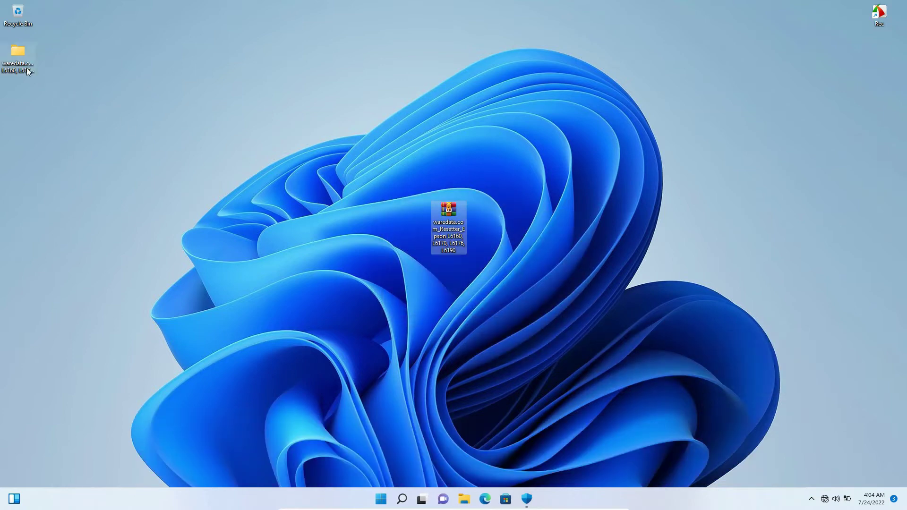
Run AdjProg L6160, L6170, L6176 & L6190 from the extracted folder, copy the licence message text and dismiss it
{"action": "double_click", "coordinate": [26, 67]}
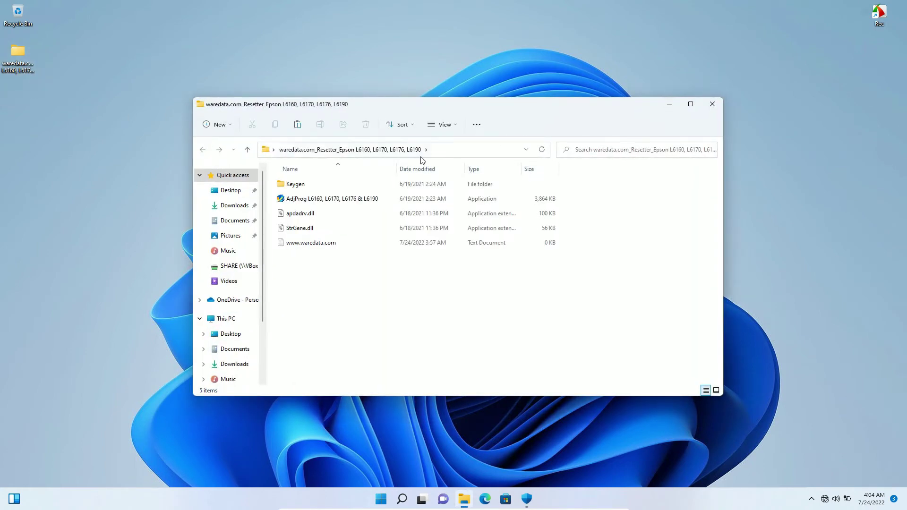
{"action": "double_click", "coordinate": [425, 198]}
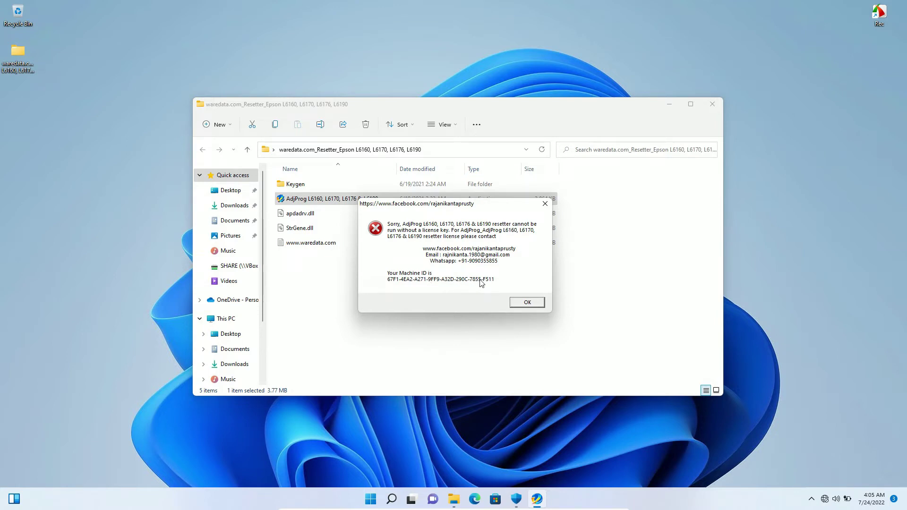
{"action": "left_click", "coordinate": [525, 302]}
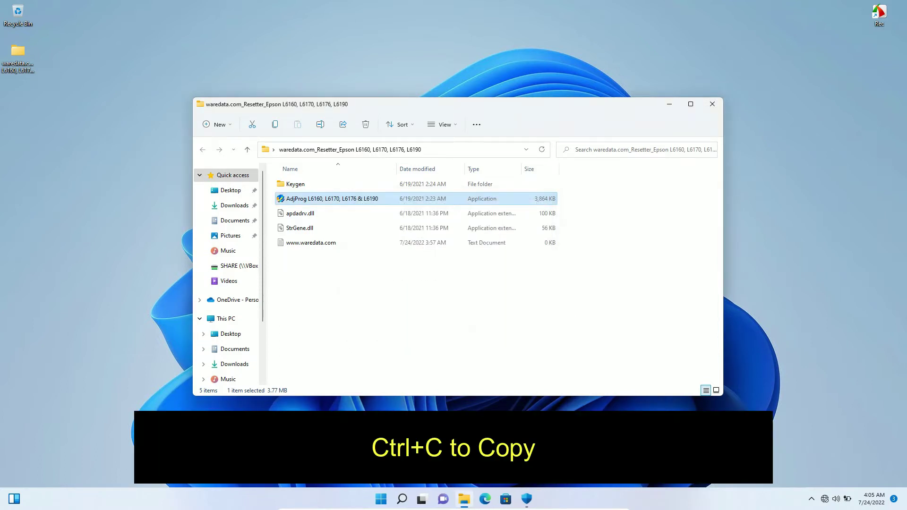
Open Notepad and paste the copied licence message into the blank document
{"action": "left_click", "coordinate": [380, 498]}
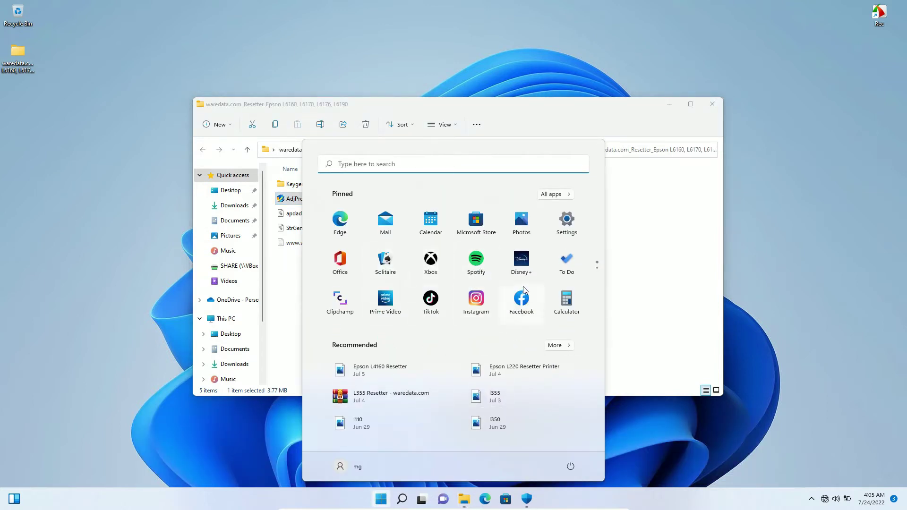
{"action": "left_click", "coordinate": [419, 168]}
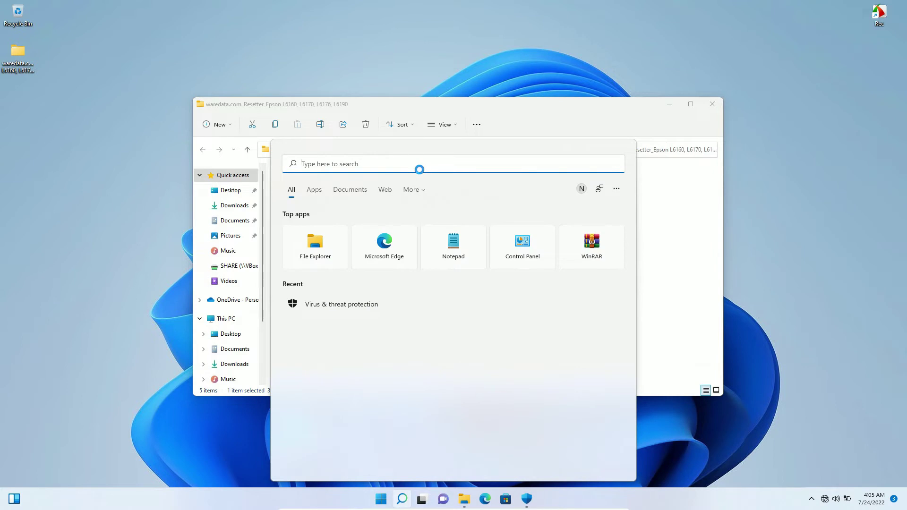
{"action": "left_click", "coordinate": [443, 252]}
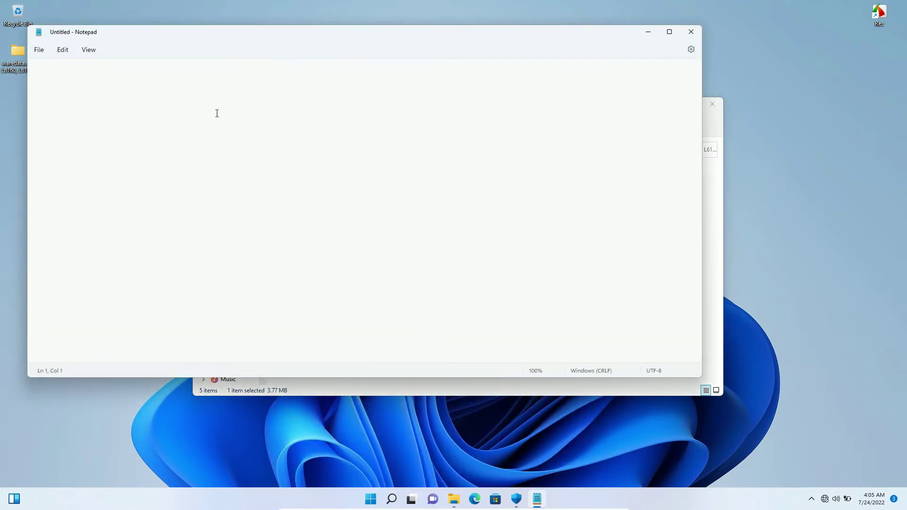
{"action": "right_click", "coordinate": [197, 99]}
{"action": "left_click", "coordinate": [241, 166]}
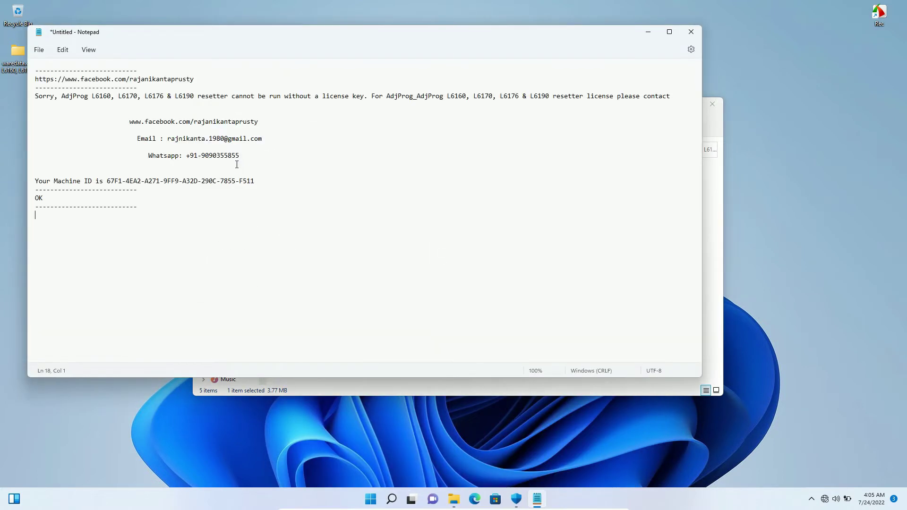
Delete all the pasted text except the line containing the machine ID
{"action": "left_click_drag", "start_coordinate": [253, 156], "coordinate": [59, 60]}
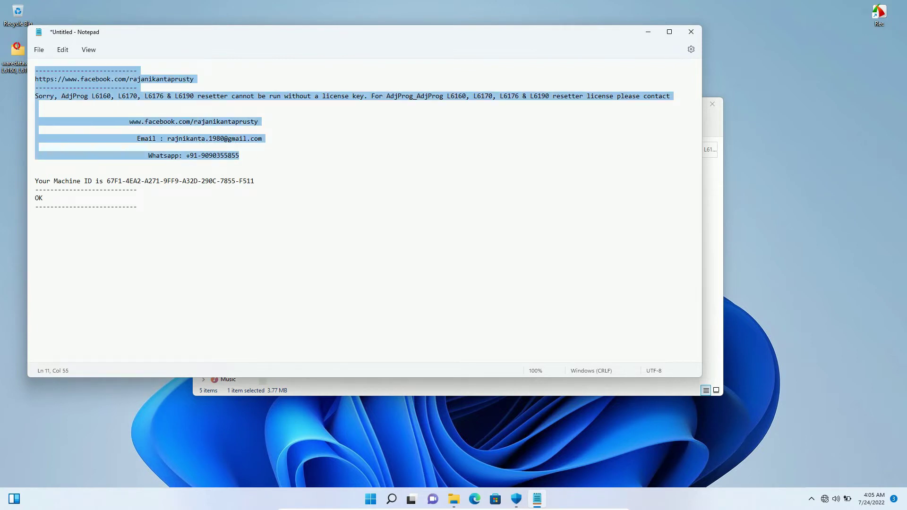
{"action": "key", "text": "Delete"}
{"action": "left_click_drag", "start_coordinate": [172, 148], "coordinate": [32, 100]}
{"action": "key", "text": "Delete"}
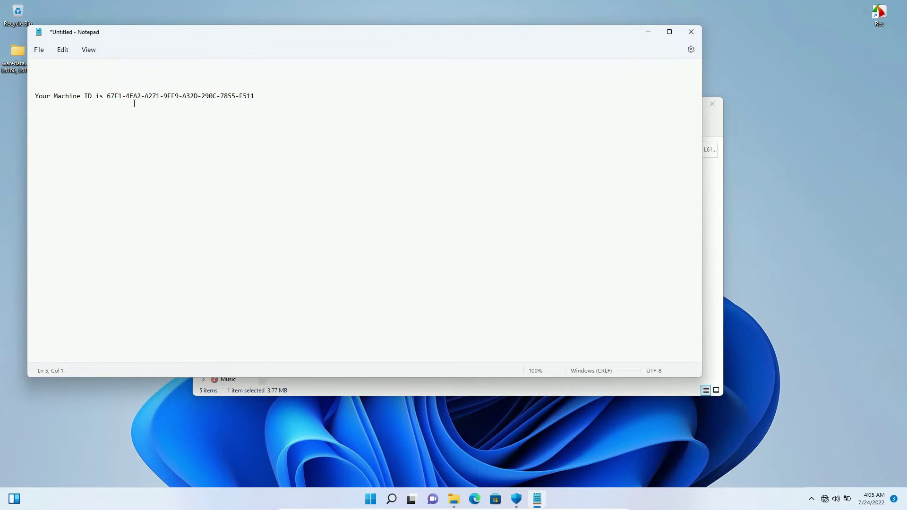
Copy only the machine ID from the remaining line and minimize Notepad
{"action": "left_click_drag", "start_coordinate": [259, 96], "coordinate": [106, 97]}
{"action": "right_click", "coordinate": [131, 101]}
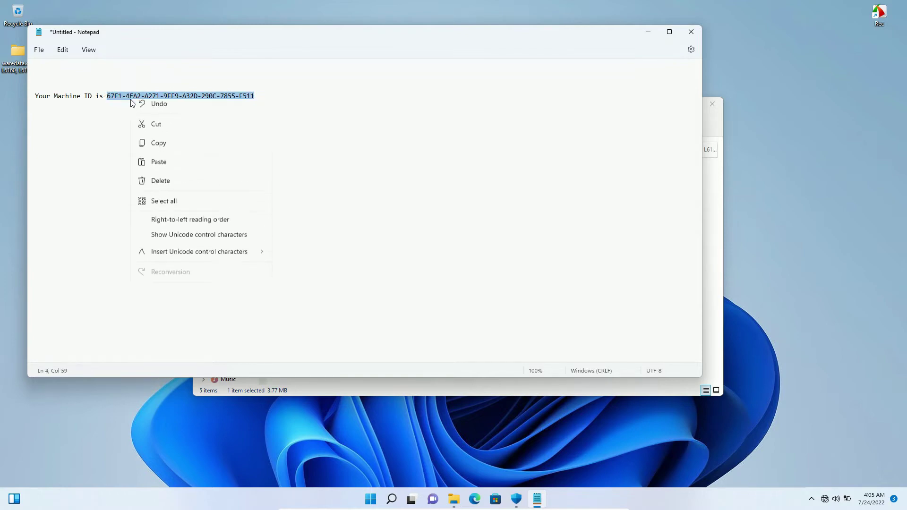
{"action": "left_click", "coordinate": [163, 149]}
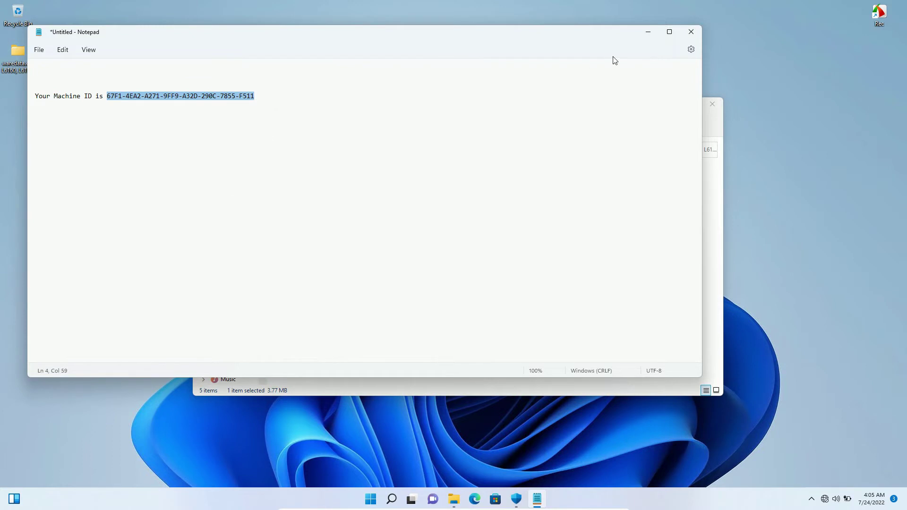
{"action": "left_click", "coordinate": [644, 34]}
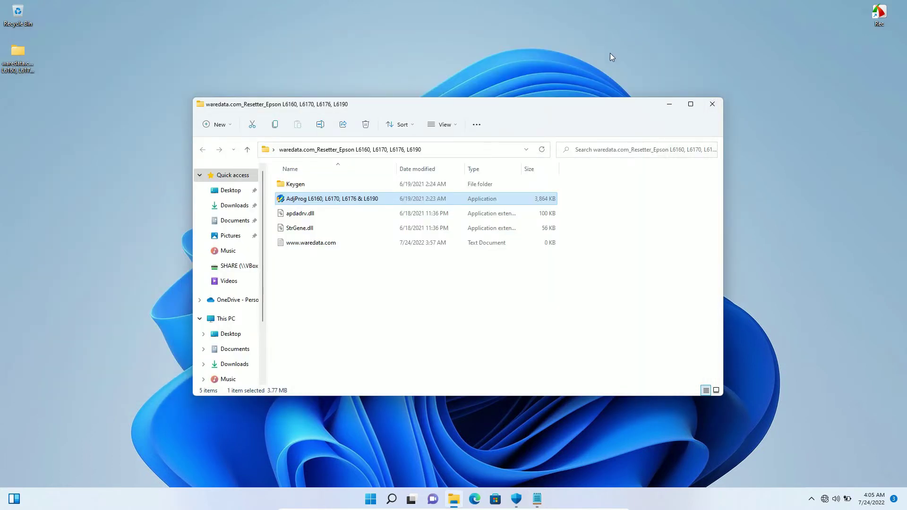
Run WLGen_L6160, L6170, L6176 & L6190 from the Keygen folder and open its License Manager
{"action": "double_click", "coordinate": [362, 185]}
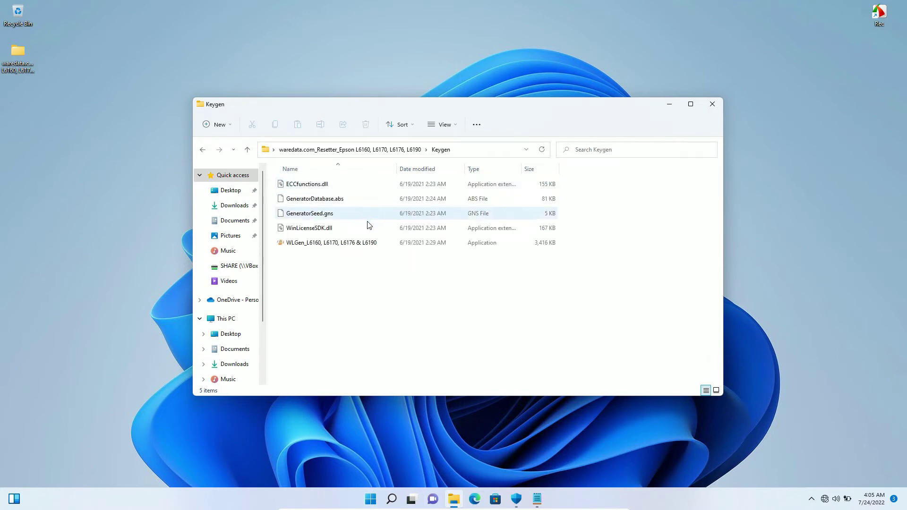
{"action": "double_click", "coordinate": [372, 244]}
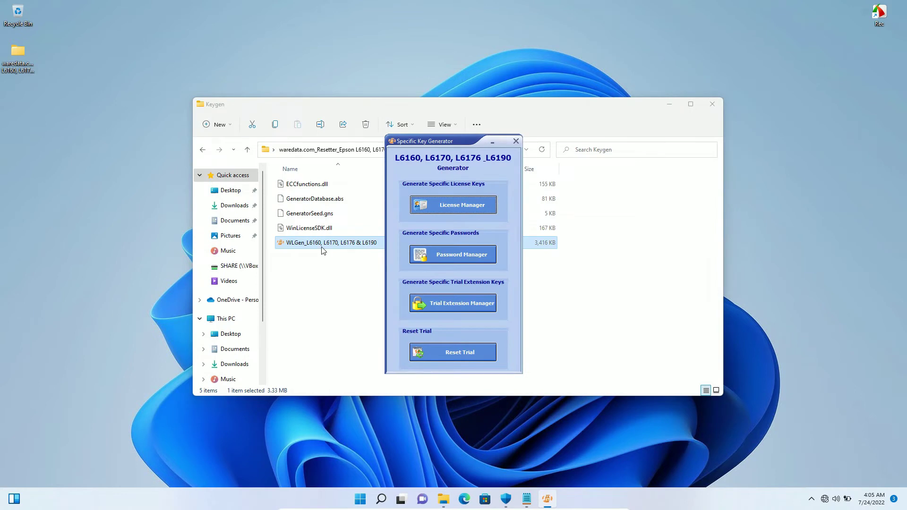
{"action": "left_click", "coordinate": [481, 215]}
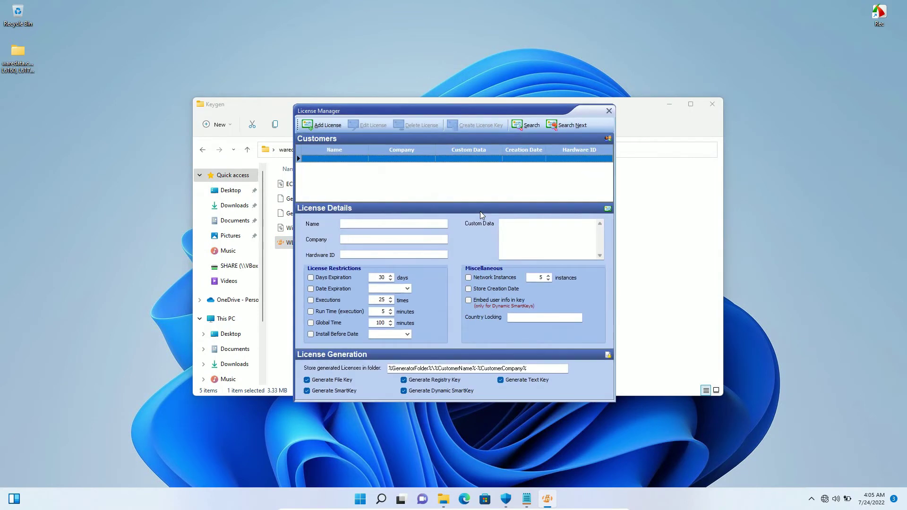
Start a new license with customer WareData and company WareData.com
{"action": "left_click", "coordinate": [333, 126]}
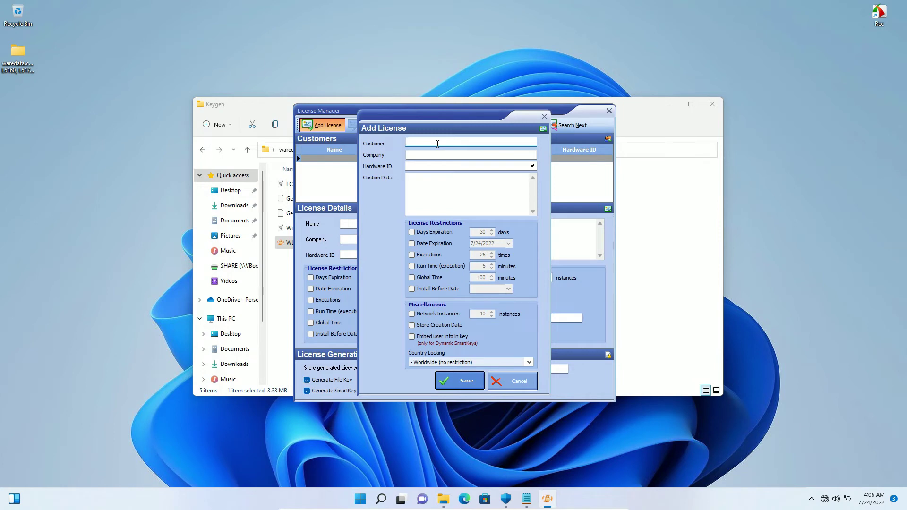
{"action": "type", "text": "WareData"}
{"action": "left_click", "coordinate": [408, 155]}
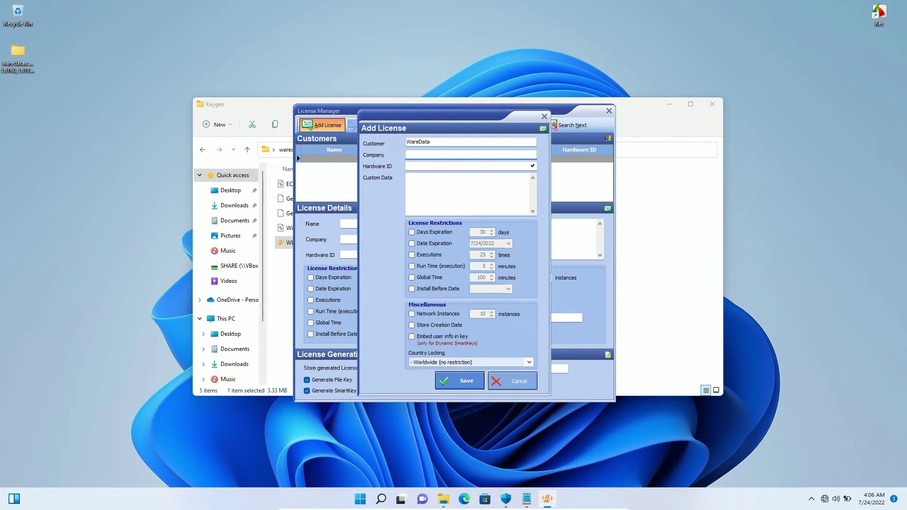
{"action": "type", "text": "WareData.com"}
Paste the copied machine ID as the new license's Hardware ID and save the license
{"action": "left_click", "coordinate": [438, 167]}
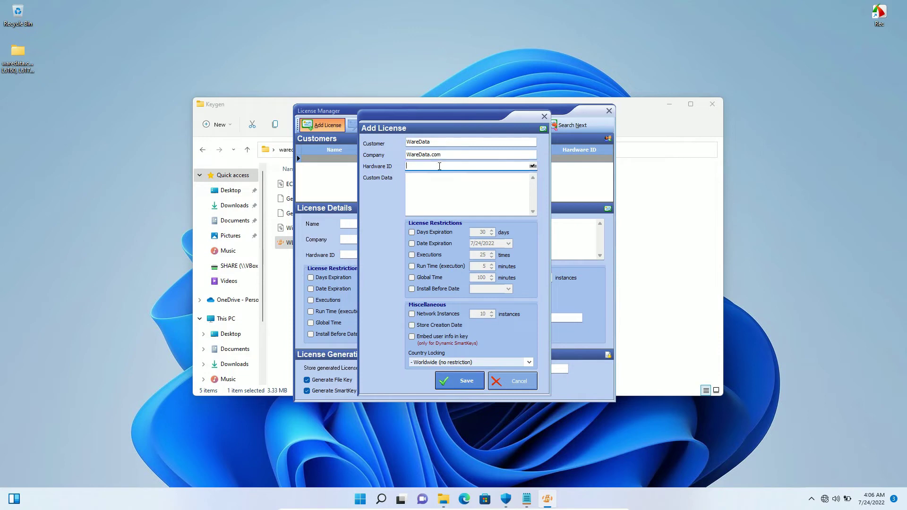
{"action": "left_click", "coordinate": [533, 505]}
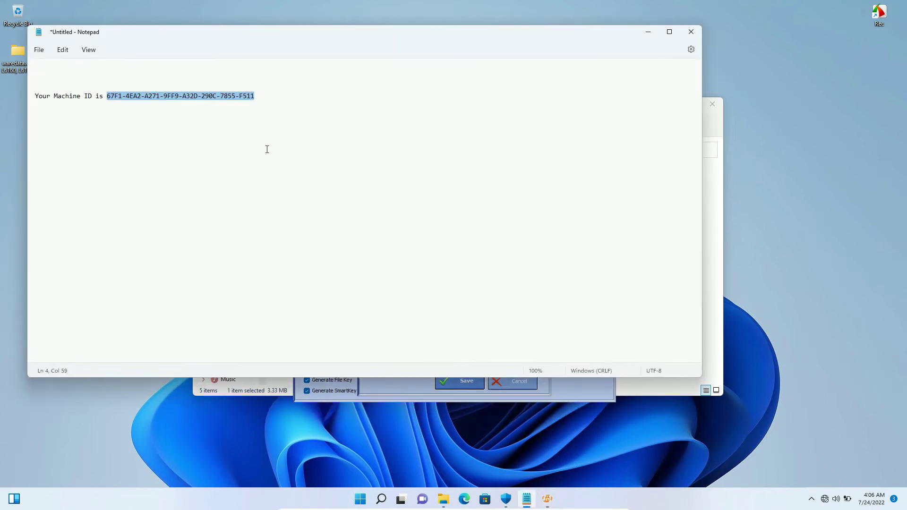
{"action": "left_click", "coordinate": [648, 32]}
{"action": "right_click", "coordinate": [450, 166]}
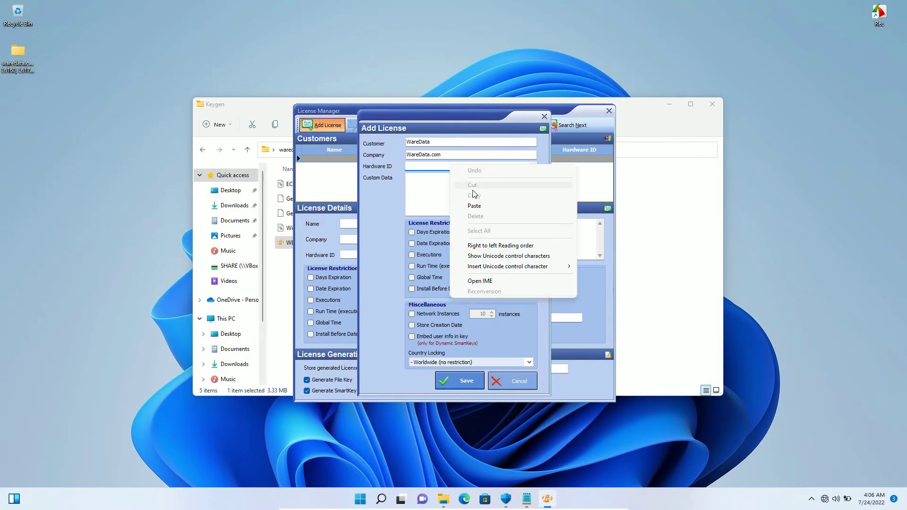
{"action": "left_click", "coordinate": [482, 207]}
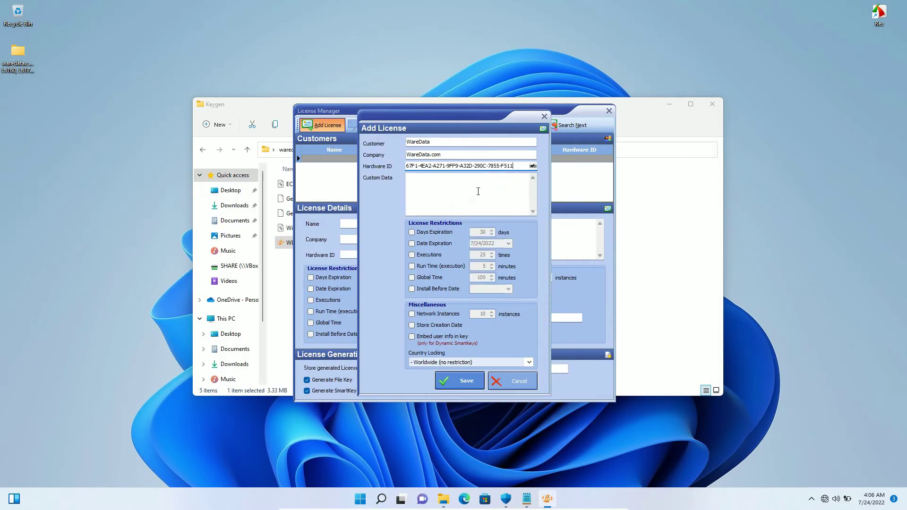
{"action": "left_click", "coordinate": [464, 384]}
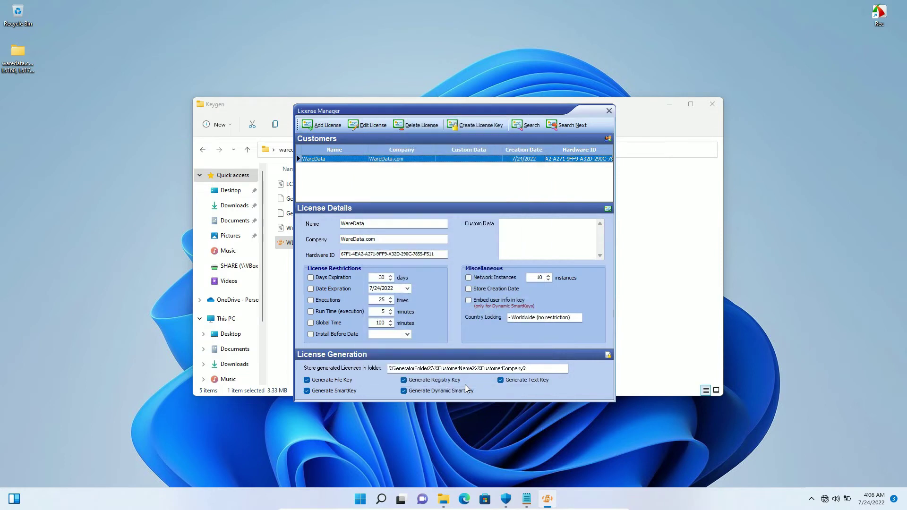
Create the license key for the WareData entry and close the License Manager
{"action": "left_click", "coordinate": [481, 129]}
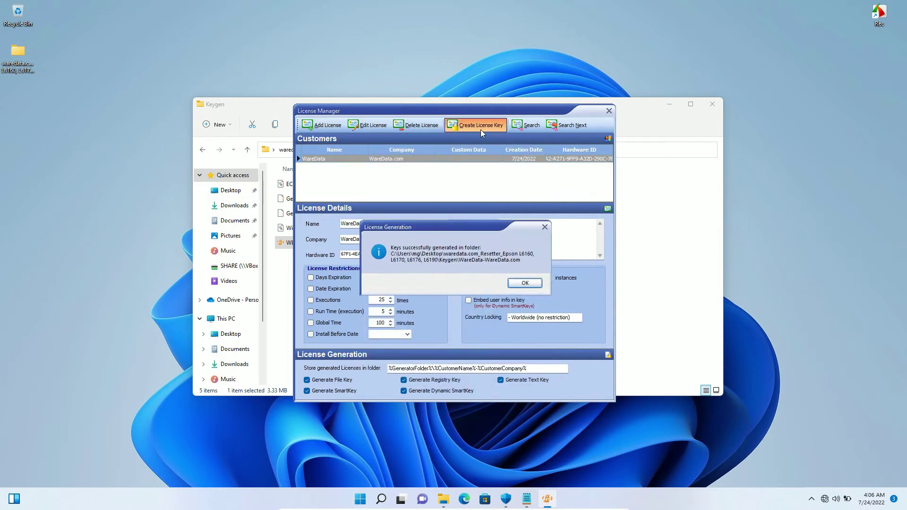
{"action": "left_click", "coordinate": [523, 282]}
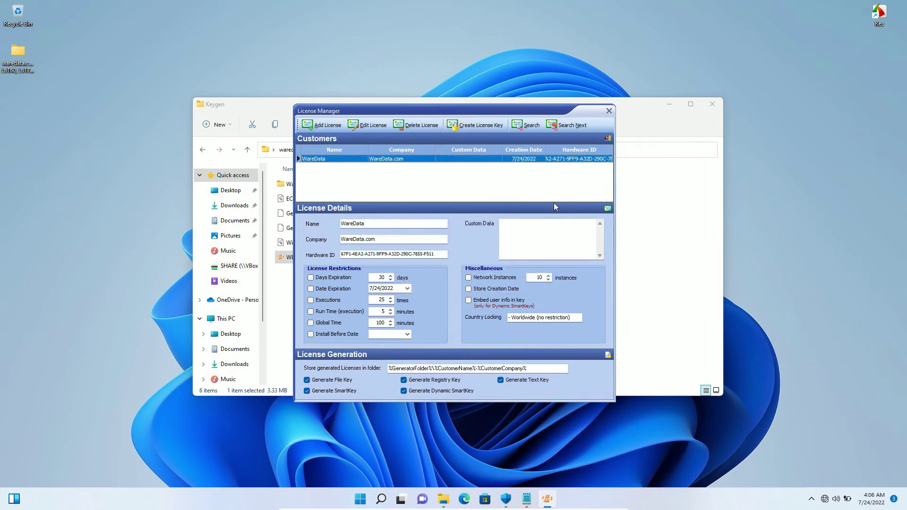
{"action": "left_click", "coordinate": [609, 112]}
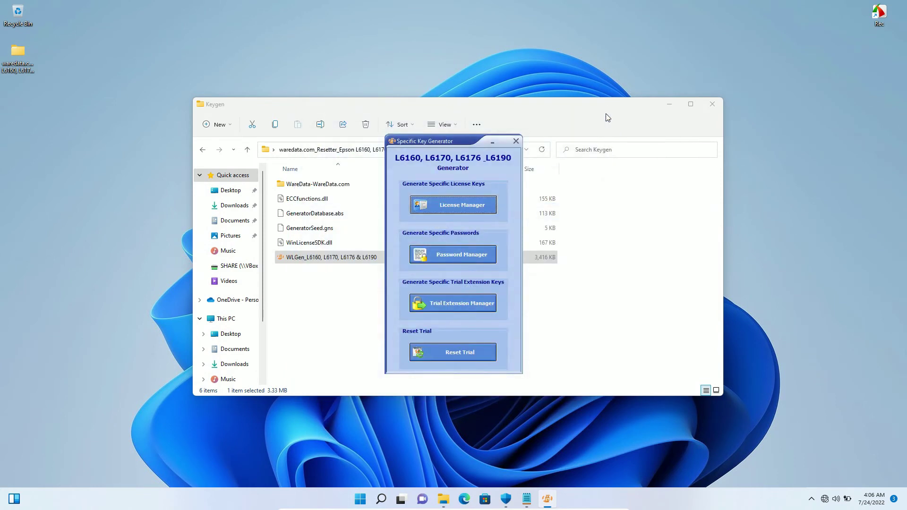
Close the key generator and copy all the generated license files from the WareData-WareData.com folder
{"action": "left_click", "coordinate": [516, 141]}
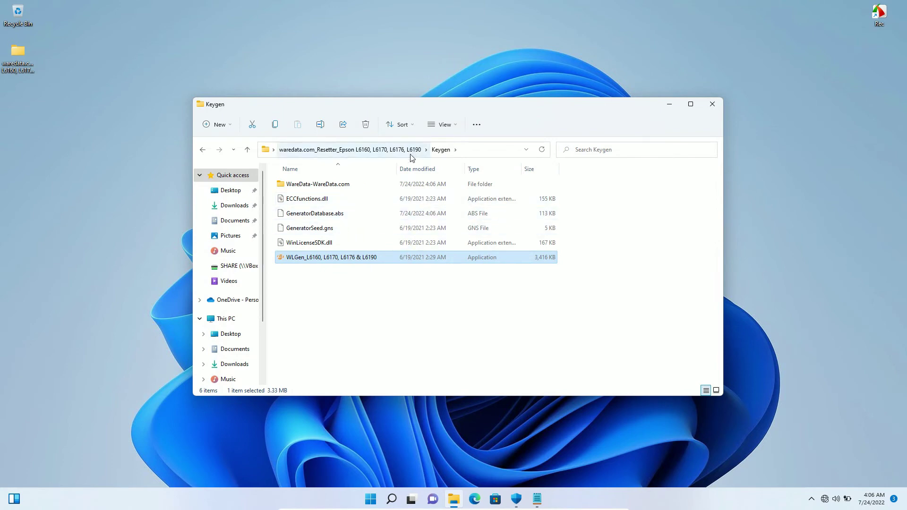
{"action": "double_click", "coordinate": [351, 187]}
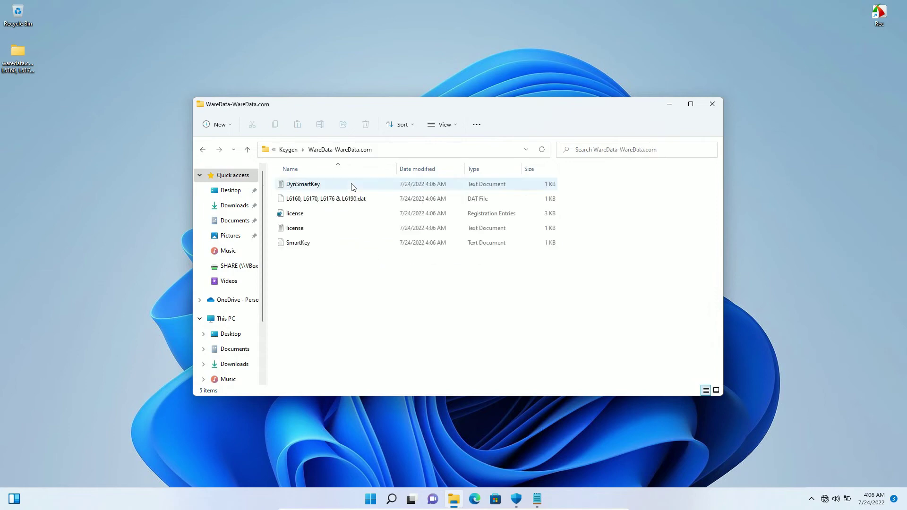
{"action": "left_click_drag", "start_coordinate": [376, 269], "coordinate": [320, 185]}
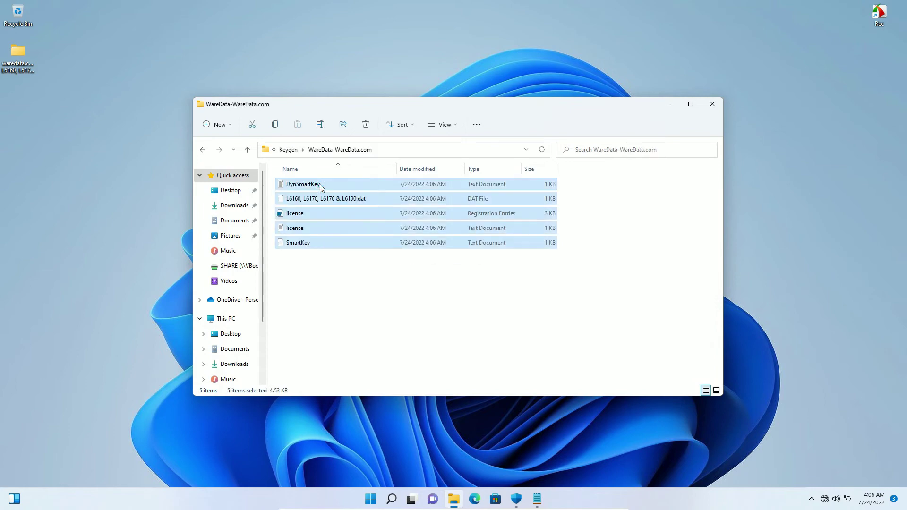
{"action": "right_click", "coordinate": [320, 184]}
{"action": "left_click", "coordinate": [352, 196]}
Paste the copied license files into the Keygen folder
{"action": "left_click", "coordinate": [289, 150]}
{"action": "left_click", "coordinate": [359, 296]}
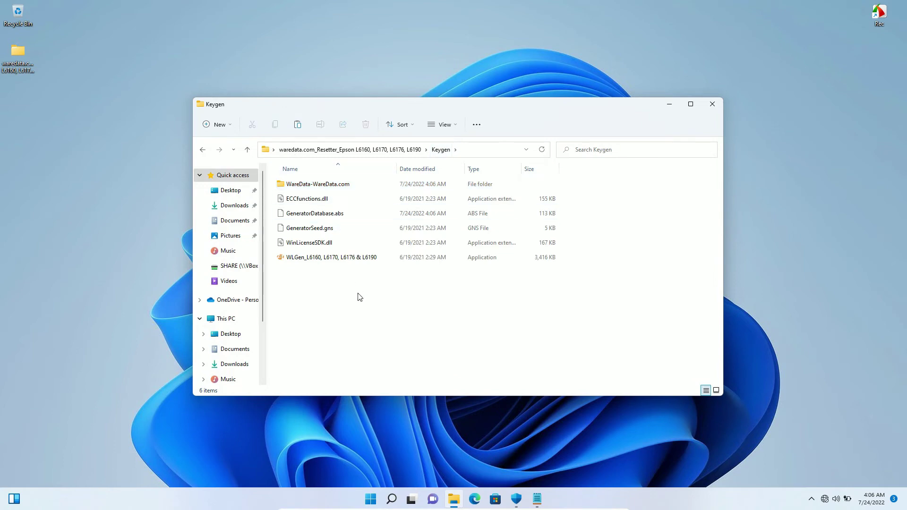
{"action": "right_click", "coordinate": [359, 297]}
{"action": "left_click", "coordinate": [372, 306]}
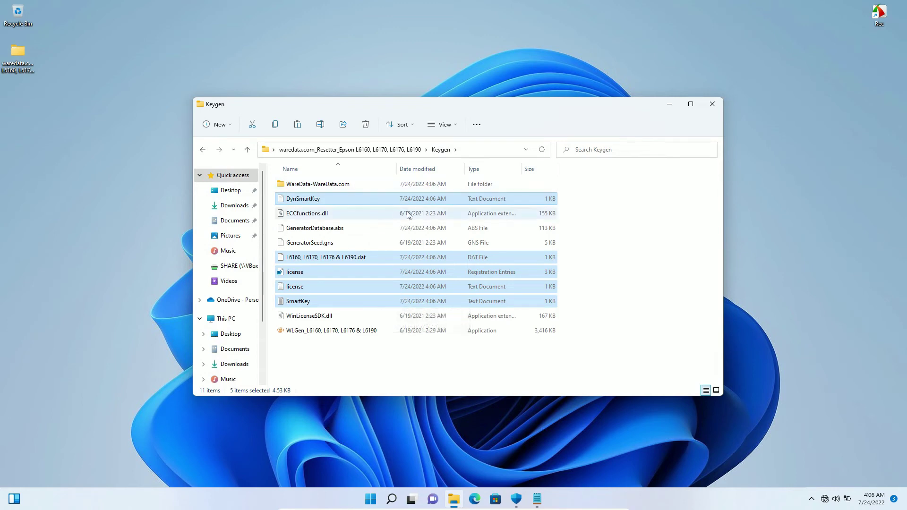
Paste the same license files into the waredata.com_Resetter_Epson L6160, L6170, L6176, L6190 folder
{"action": "left_click", "coordinate": [394, 150]}
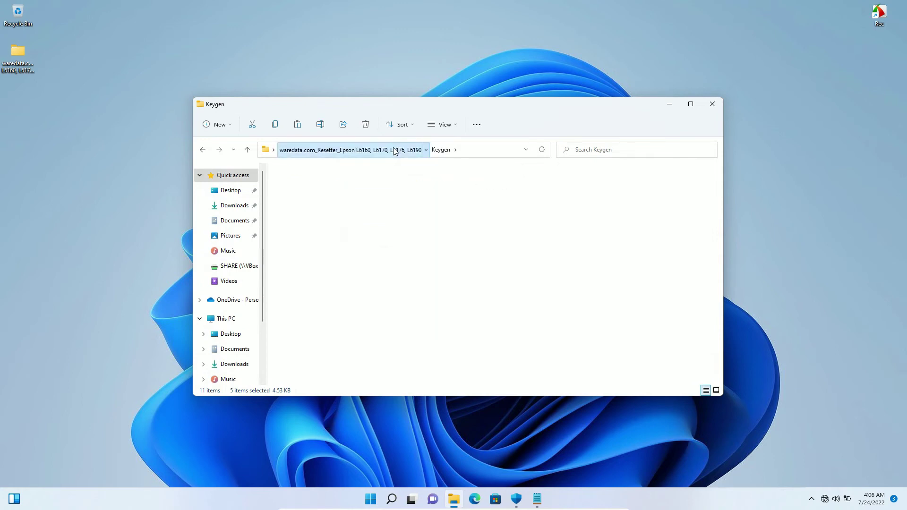
{"action": "left_click", "coordinate": [370, 280]}
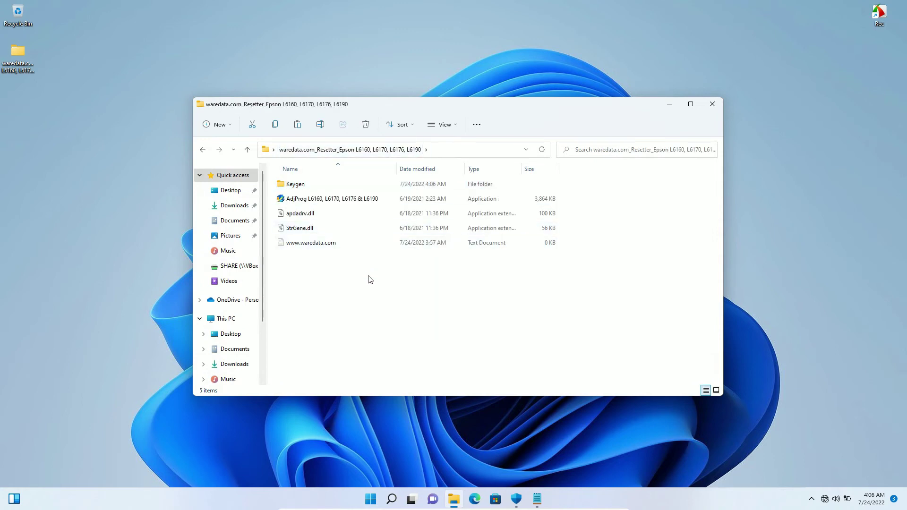
{"action": "right_click", "coordinate": [370, 279]}
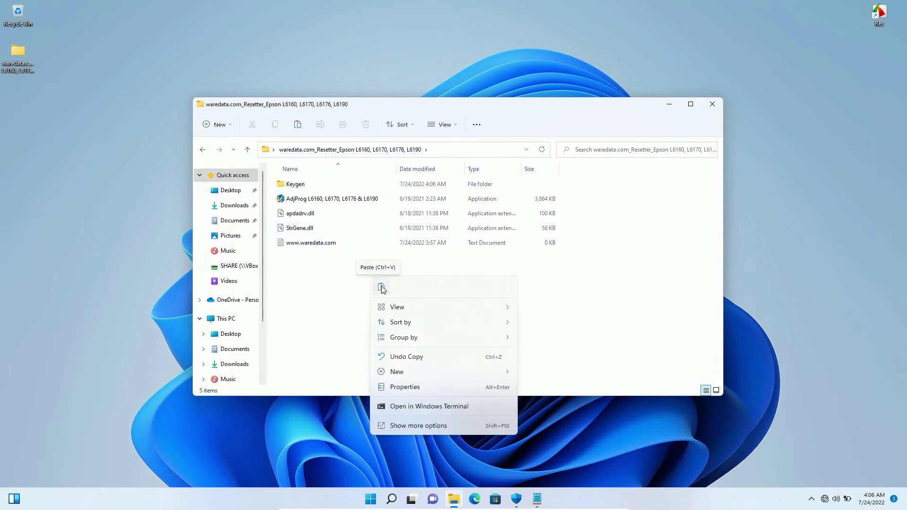
{"action": "left_click", "coordinate": [381, 287]}
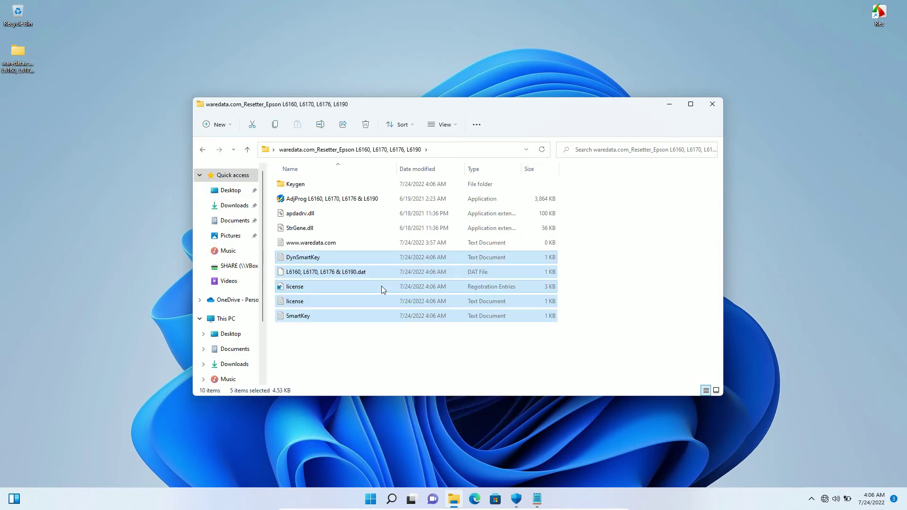
Run AdjProg L6160, L6170, L6176 & L6190 and dismiss the registration message
{"action": "left_click", "coordinate": [370, 201]}
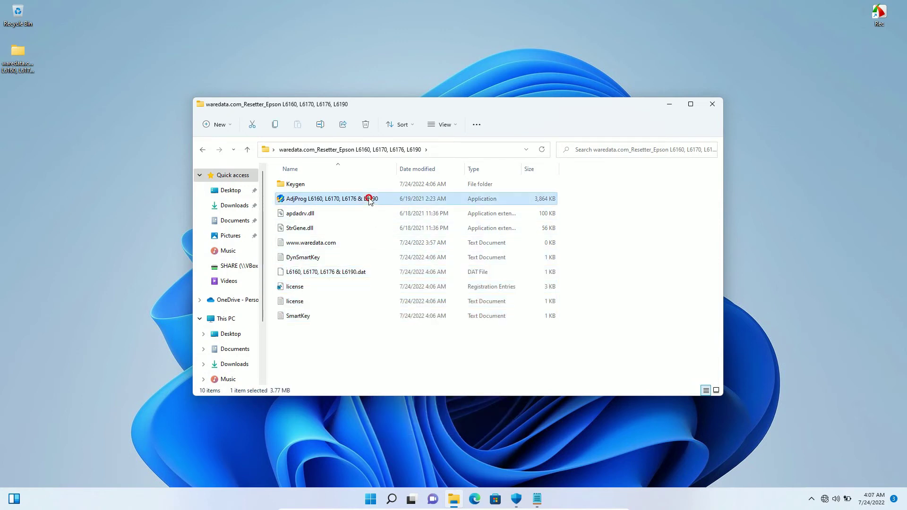
{"action": "double_click", "coordinate": [370, 200]}
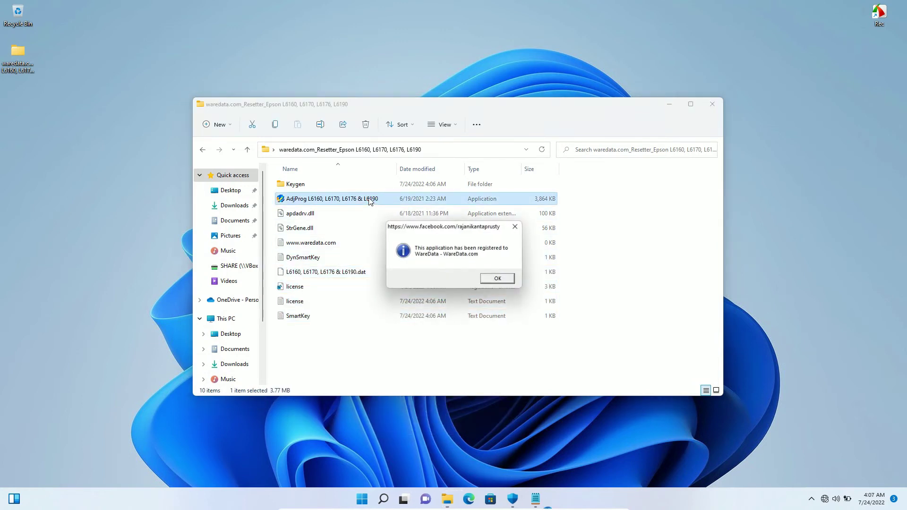
{"action": "left_click", "coordinate": [498, 280]}
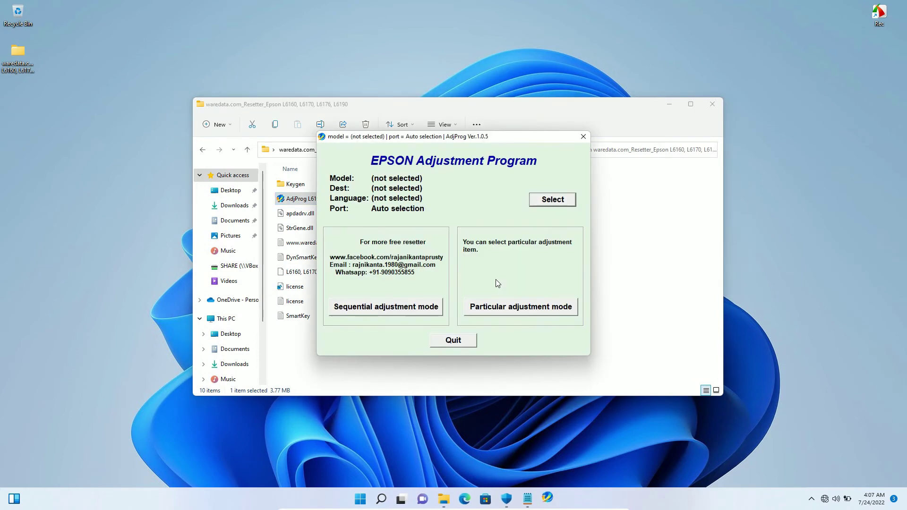
Set the printer model to L6190 in the Adjustment Program, keeping the port on Auto selection
{"action": "left_click", "coordinate": [549, 199]}
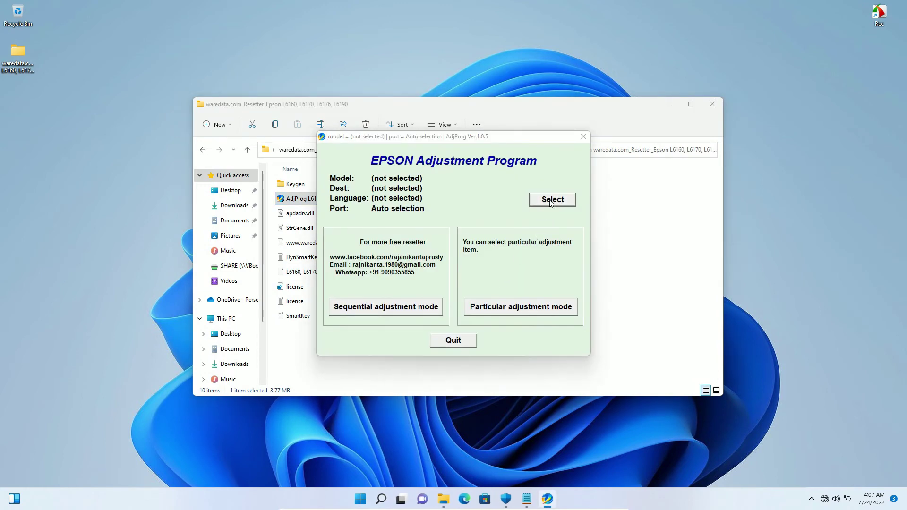
{"action": "left_click", "coordinate": [534, 224]}
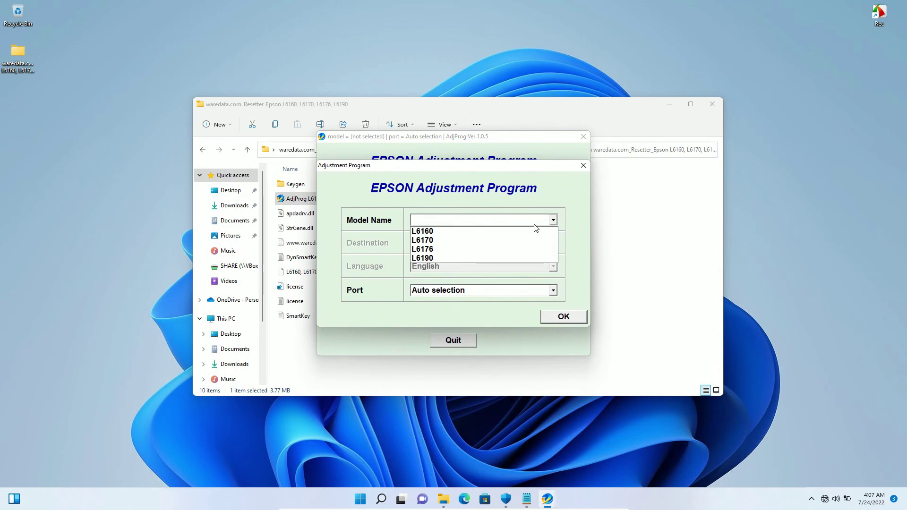
{"action": "left_click", "coordinate": [521, 258]}
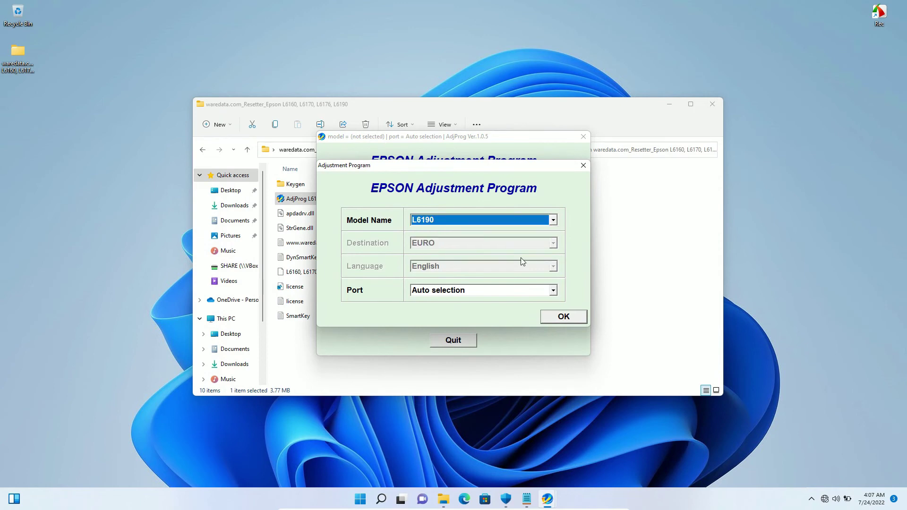
{"action": "left_click", "coordinate": [567, 316]}
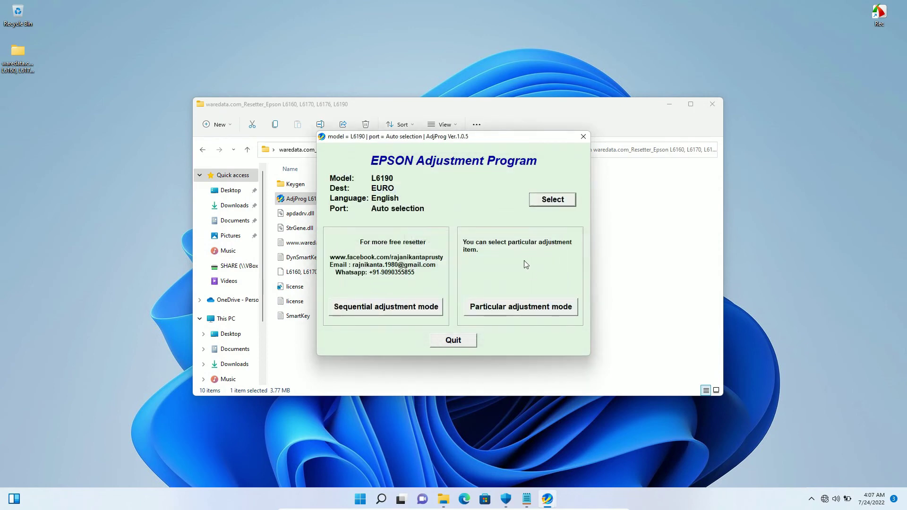
Open the Waste ink pad counter maintenance item in particular adjustment mode and select the Main pad counter
{"action": "left_click", "coordinate": [524, 306]}
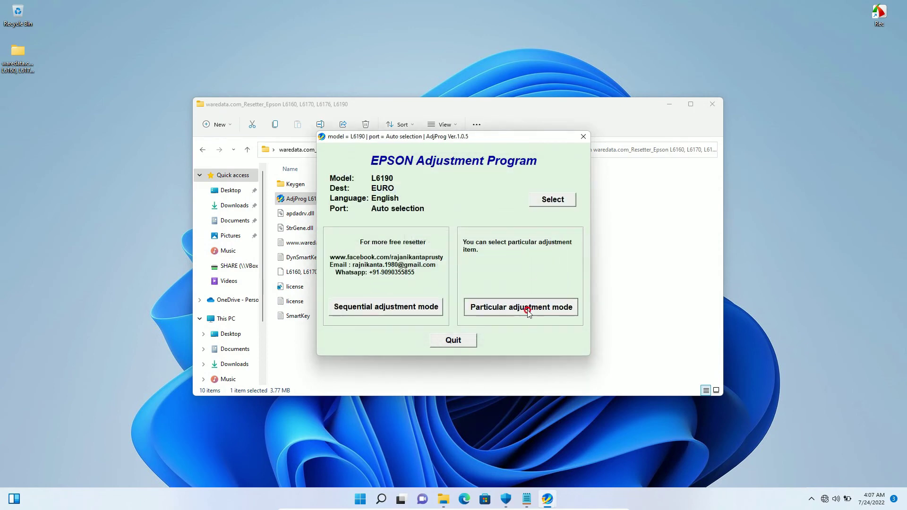
{"action": "scroll", "coordinate": [524, 310], "scroll_direction": "down", "scroll_amount": 2}
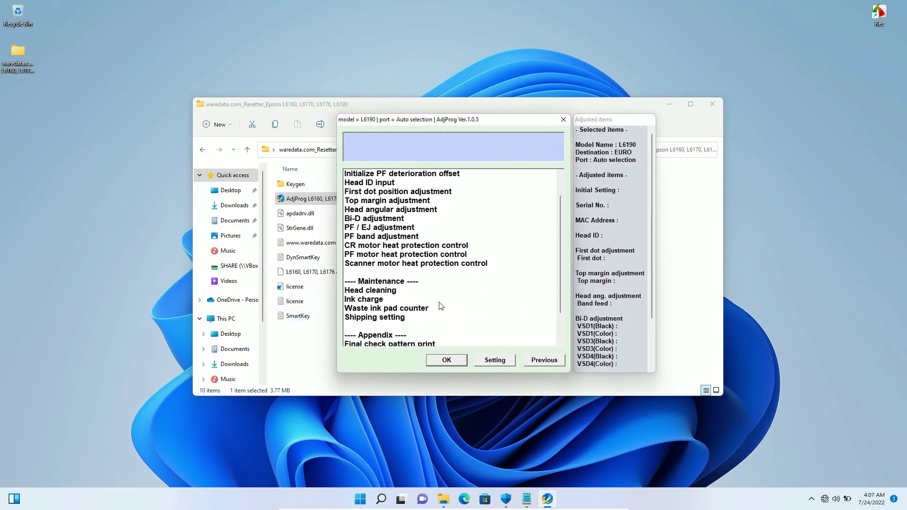
{"action": "left_click", "coordinate": [419, 308]}
{"action": "left_click", "coordinate": [446, 360]}
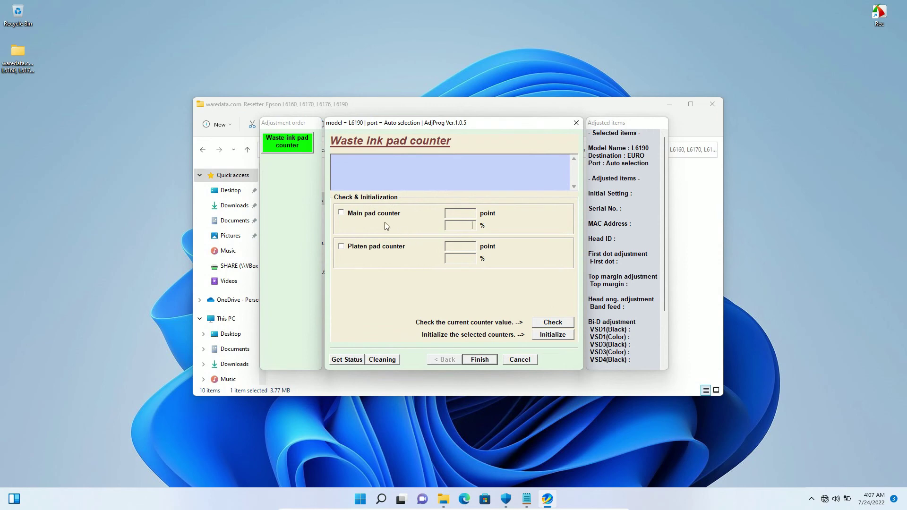
{"action": "left_click", "coordinate": [342, 212]}
Close the Waste ink pad counter and the adjustment item list to return to the program's main window
{"action": "left_click", "coordinate": [576, 123]}
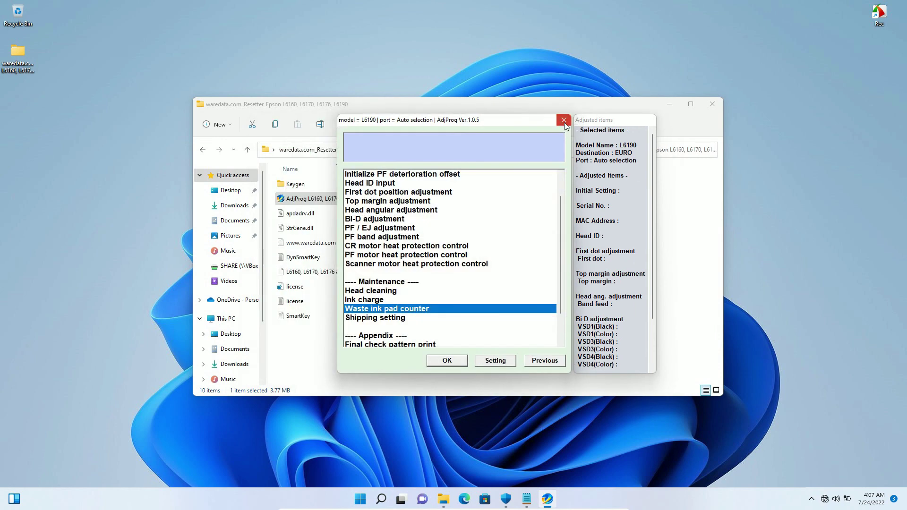
{"action": "left_click", "coordinate": [564, 120]}
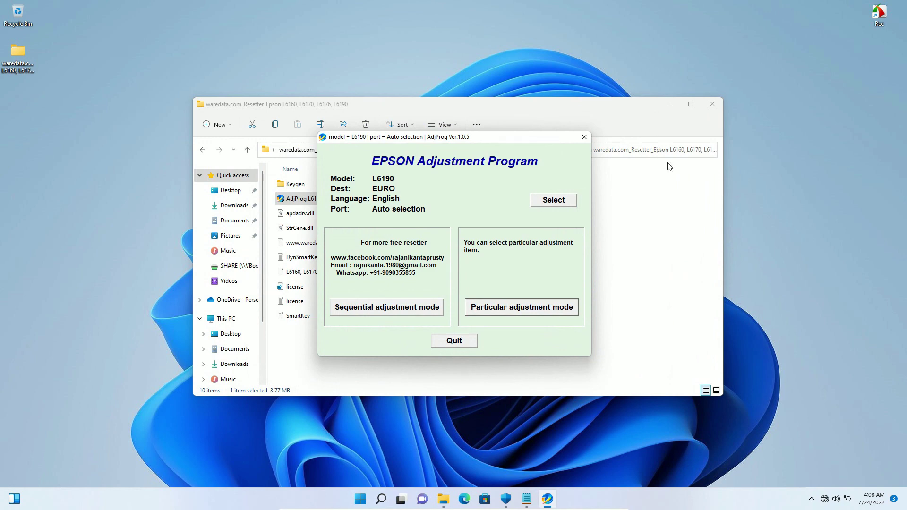
{"action": "left_click", "coordinate": [864, 333]}
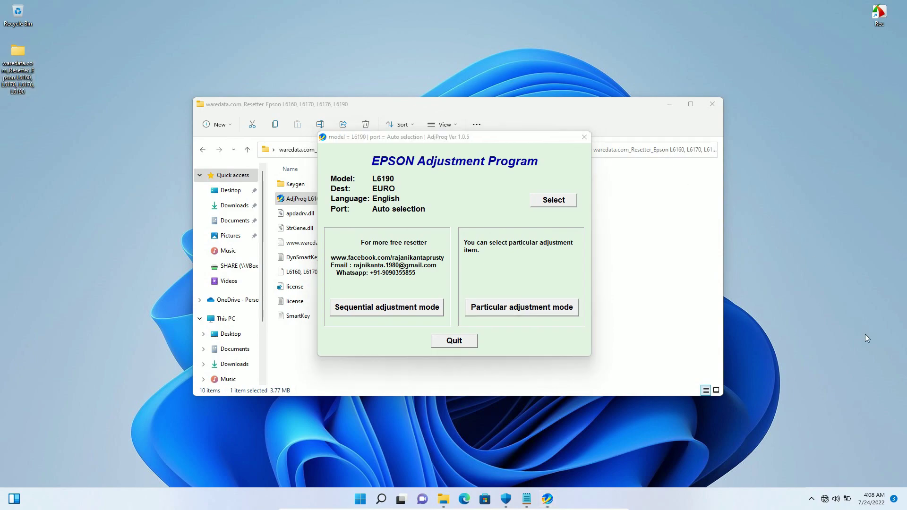